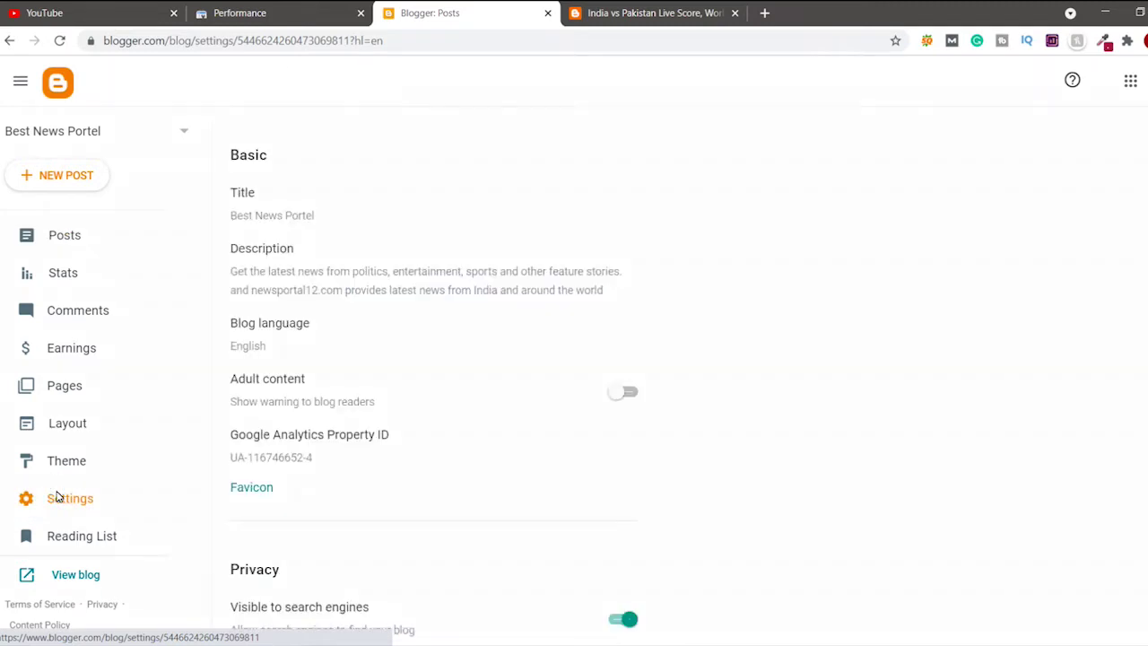
left_click(55, 242)
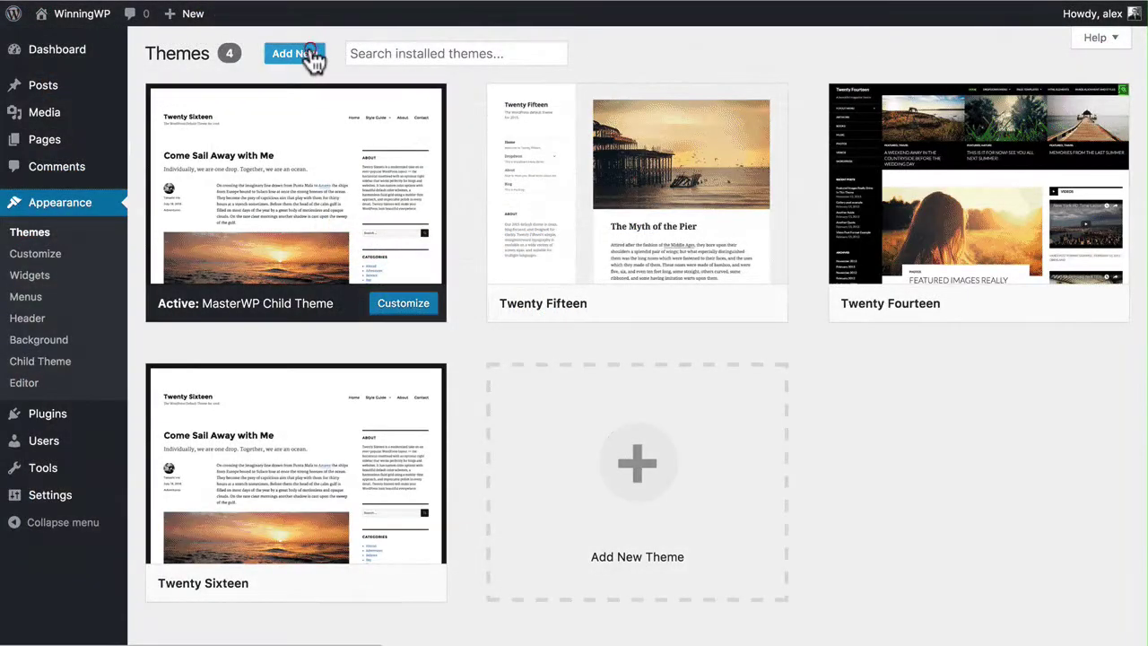
left_click(310, 55)
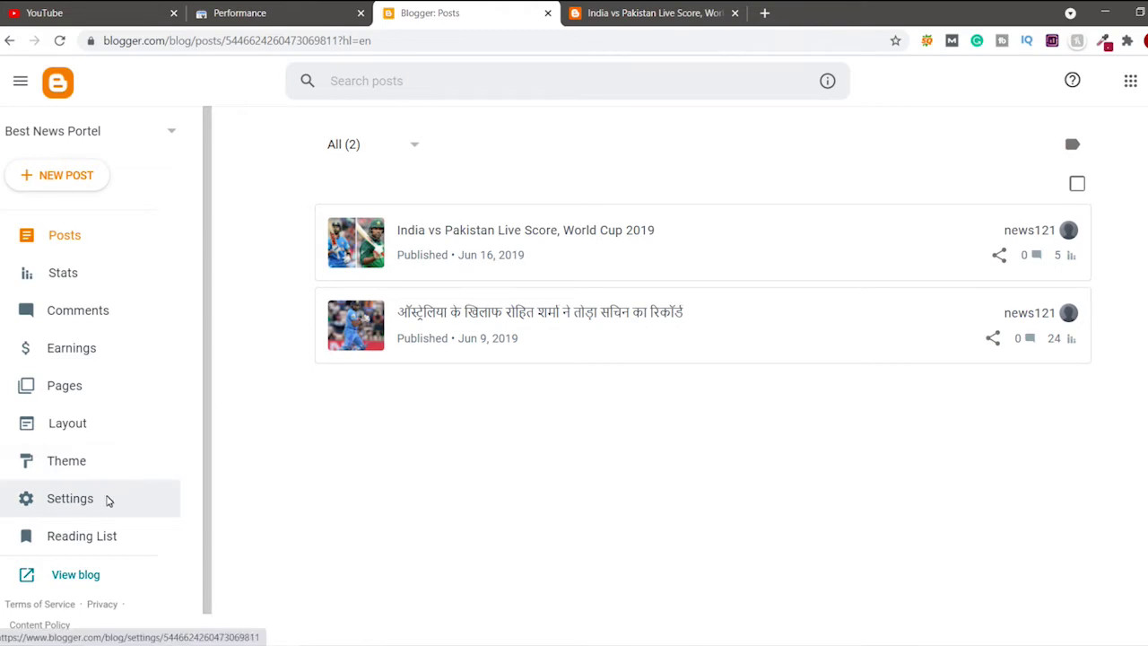
Open Google Search Console from the Crawlers and indexing section of the blog's settings.
left_click(62, 511)
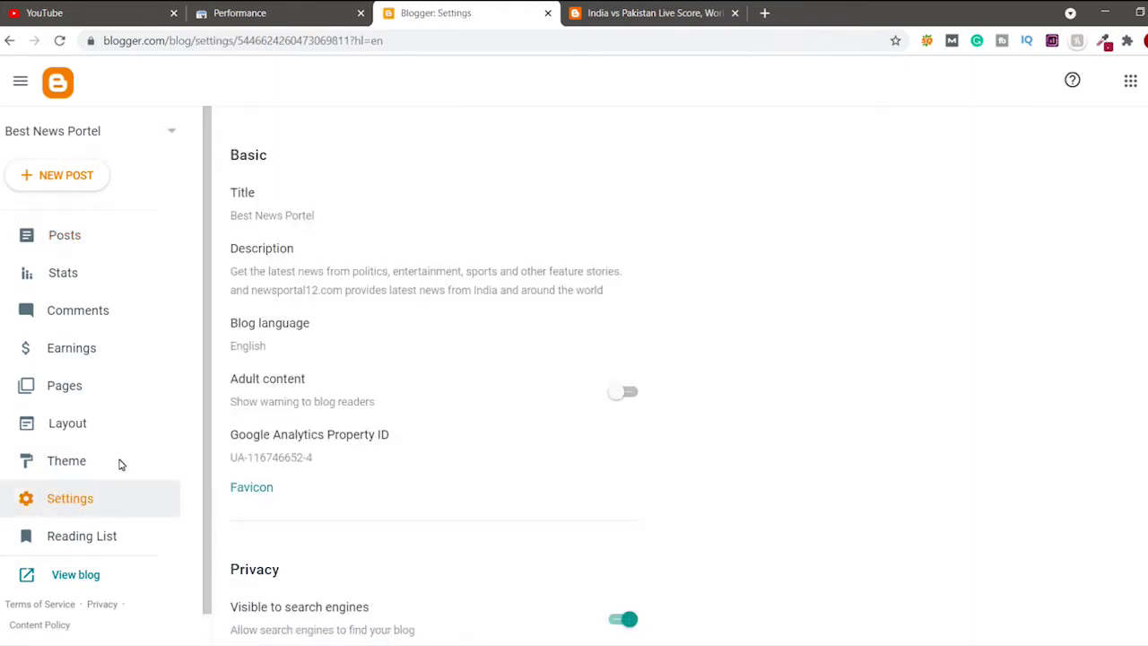
scroll(316, 391, "down", 1)
scroll(316, 391, "down", 13)
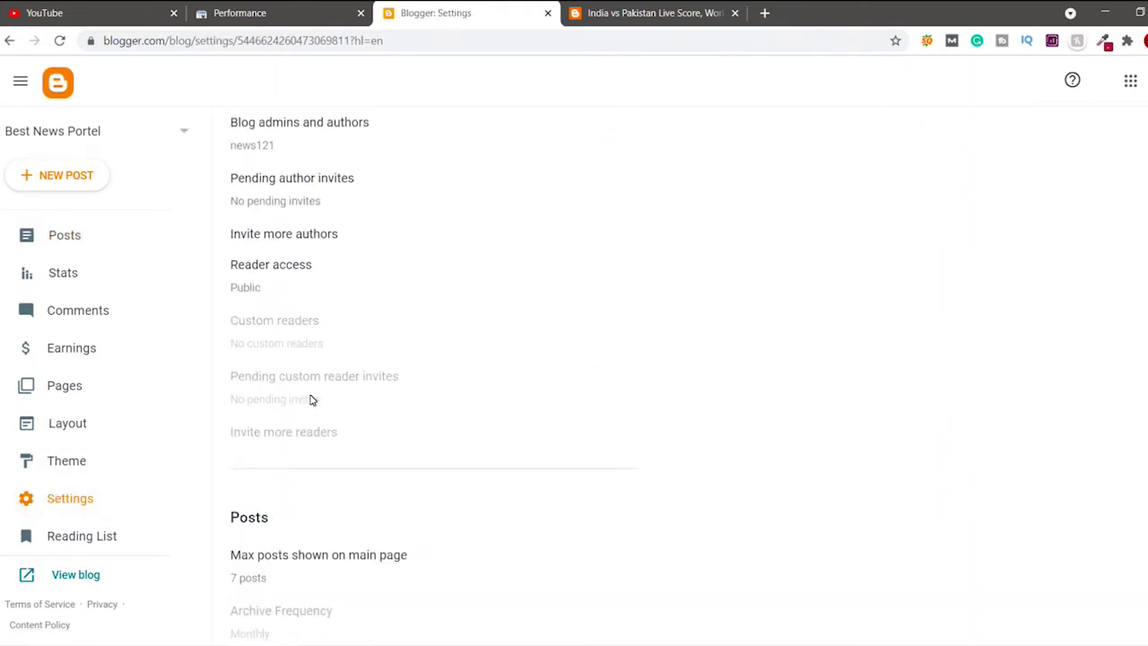
scroll(310, 400, "down", 9)
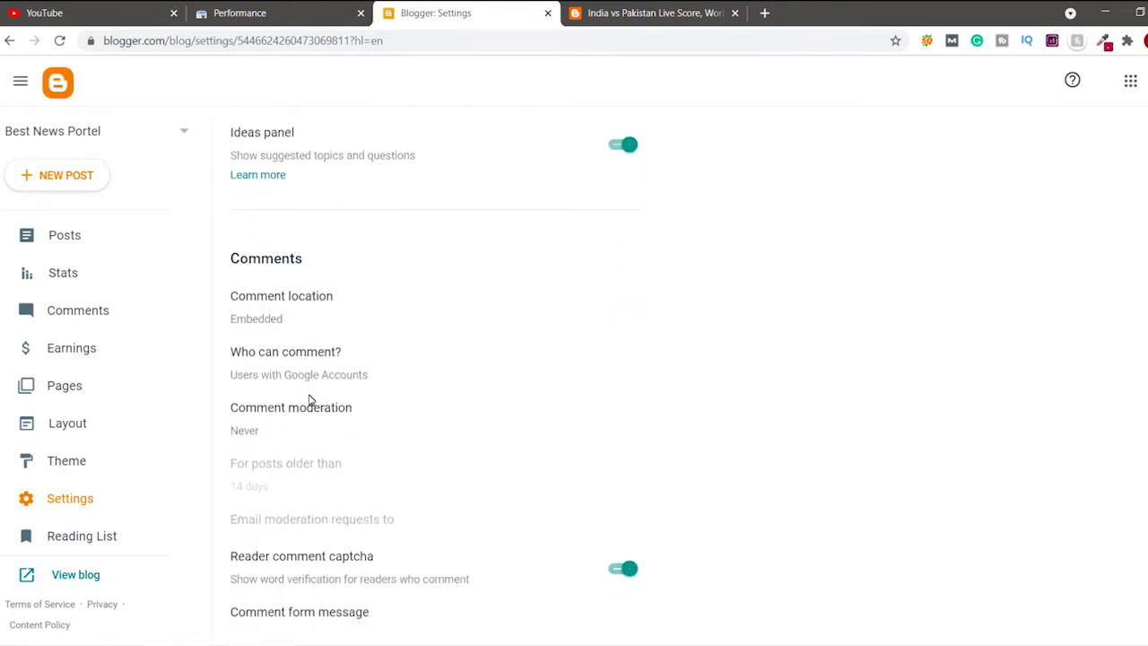
scroll(310, 400, "down", 10)
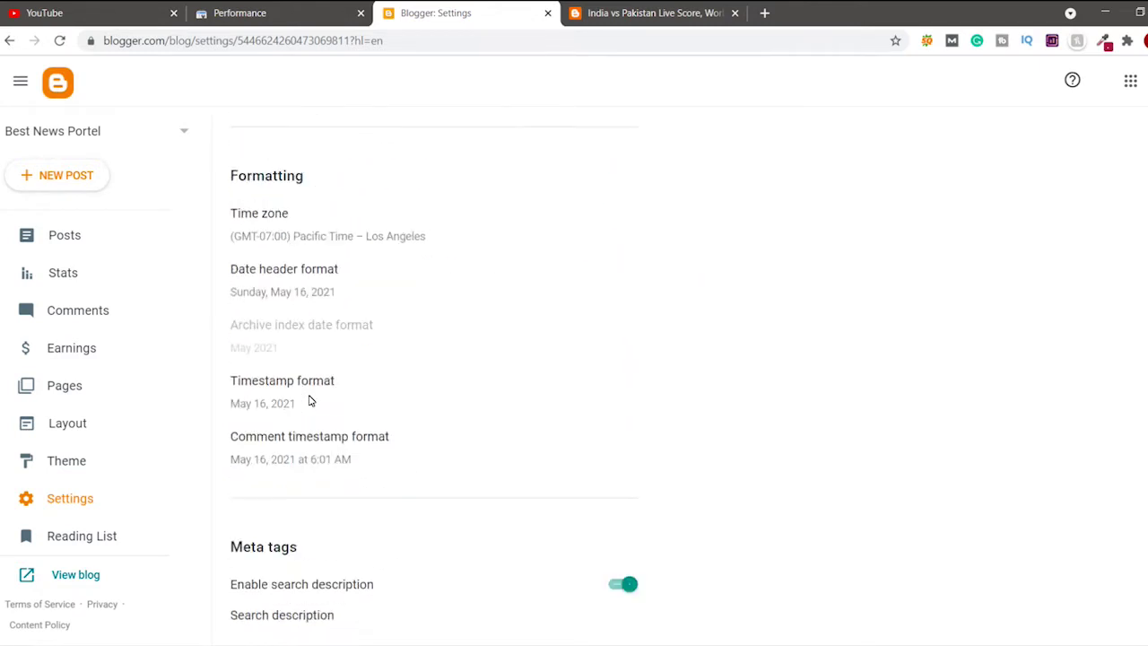
scroll(310, 400, "down", 3)
scroll(304, 408, "down", 2)
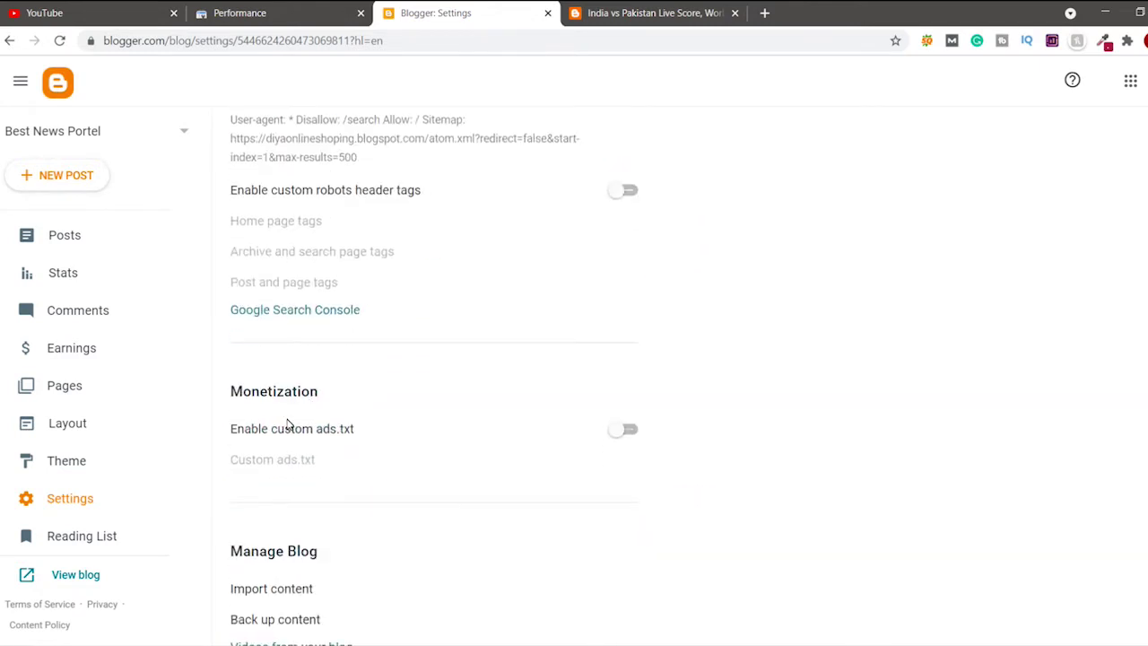
scroll(279, 371, "up", 2)
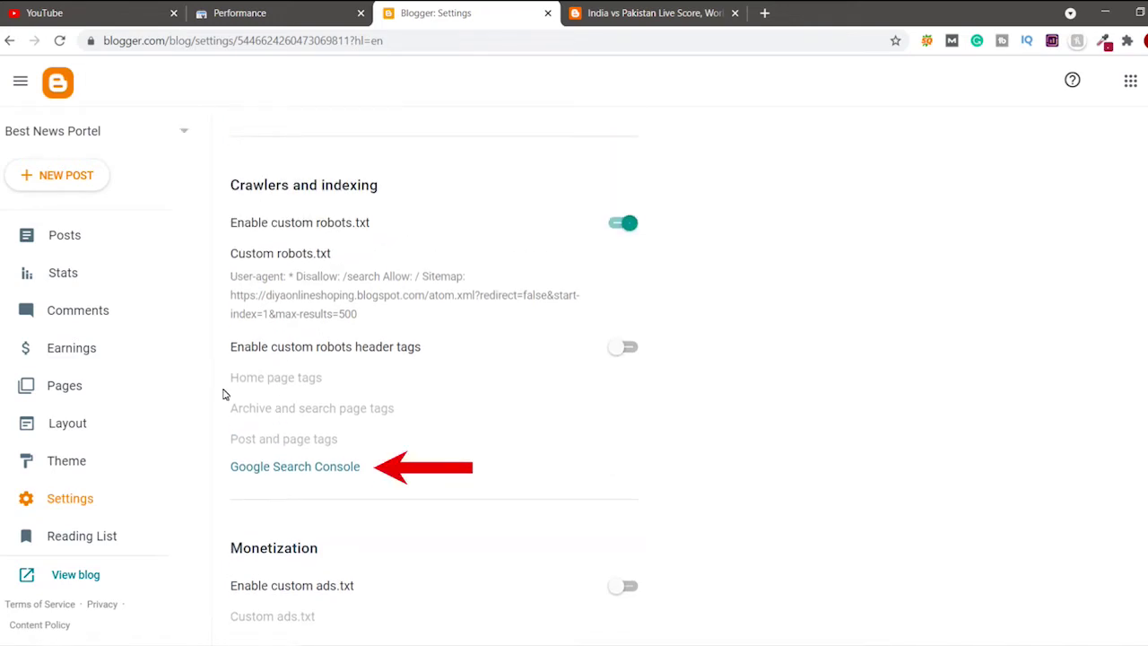
left_click(324, 468)
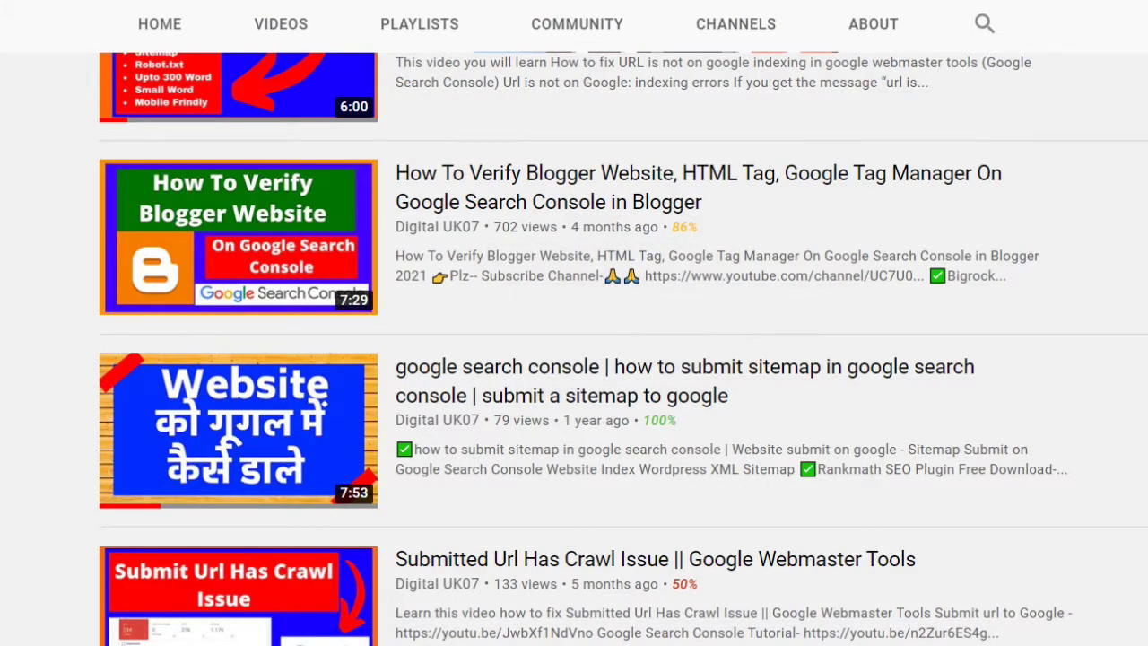
scroll(624, 350, "up", 2)
scroll(623, 350, "up", 5)
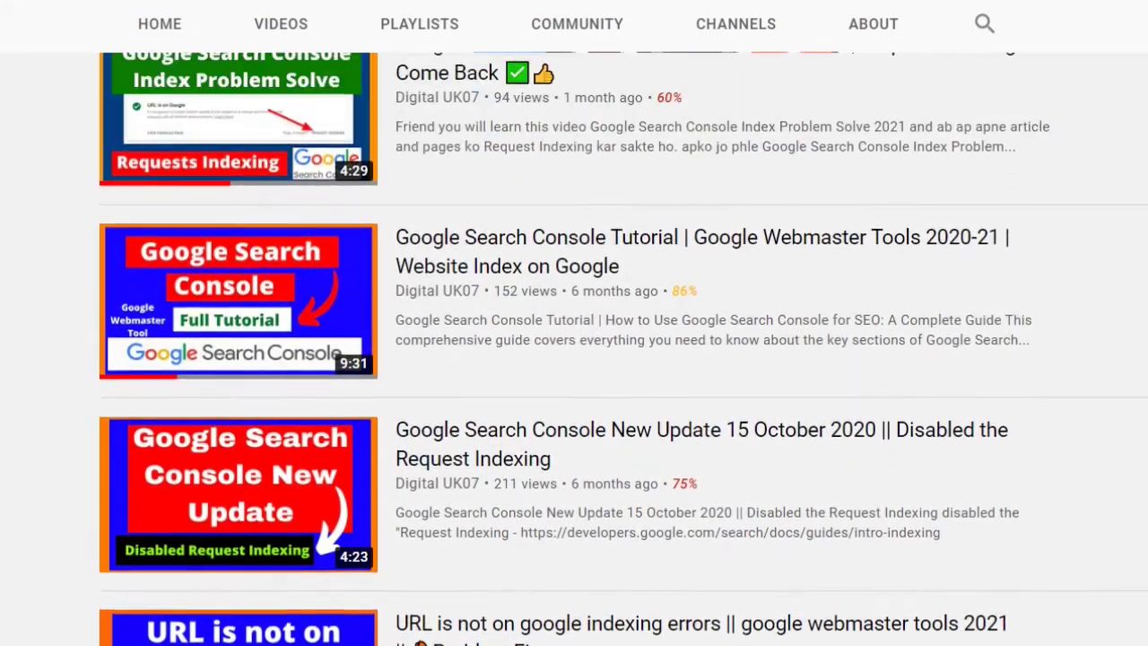
scroll(760, 168, "up", 8)
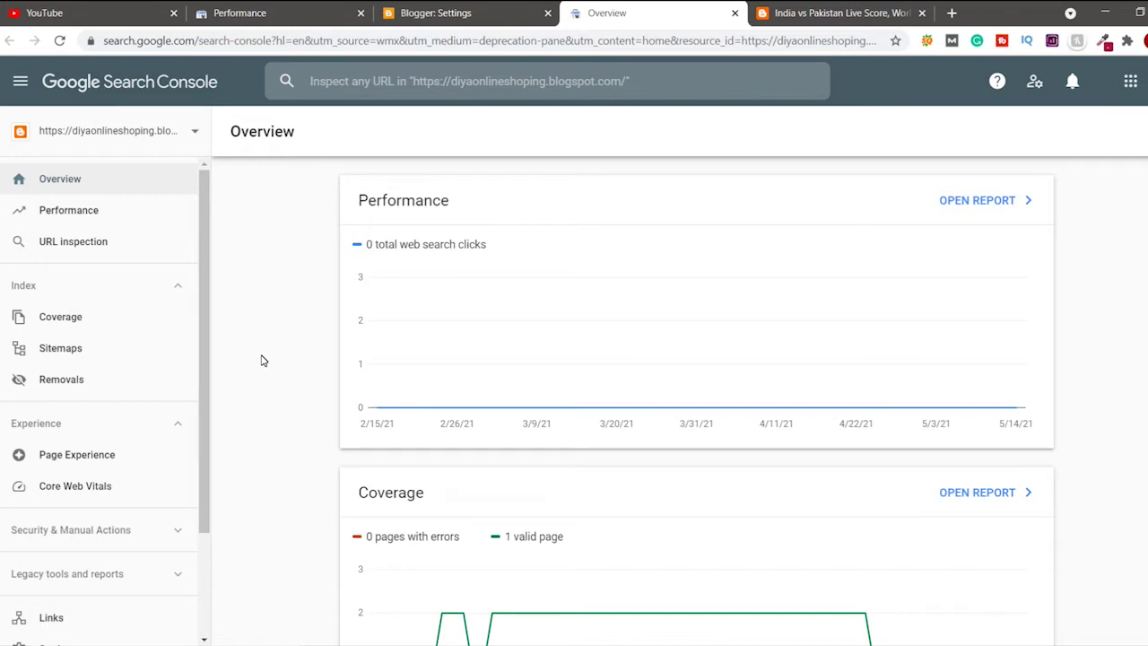
Look over the property's performance and coverage overview, and open its Sitemaps report.
scroll(261, 360, "down", 1)
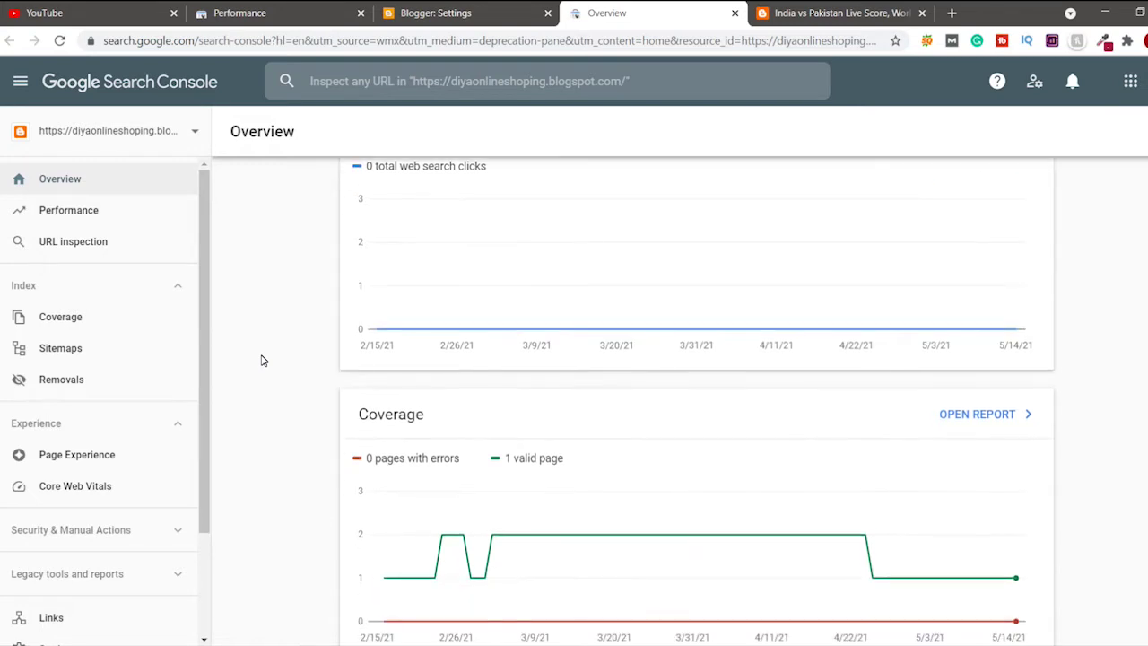
scroll(218, 350, "up", 1)
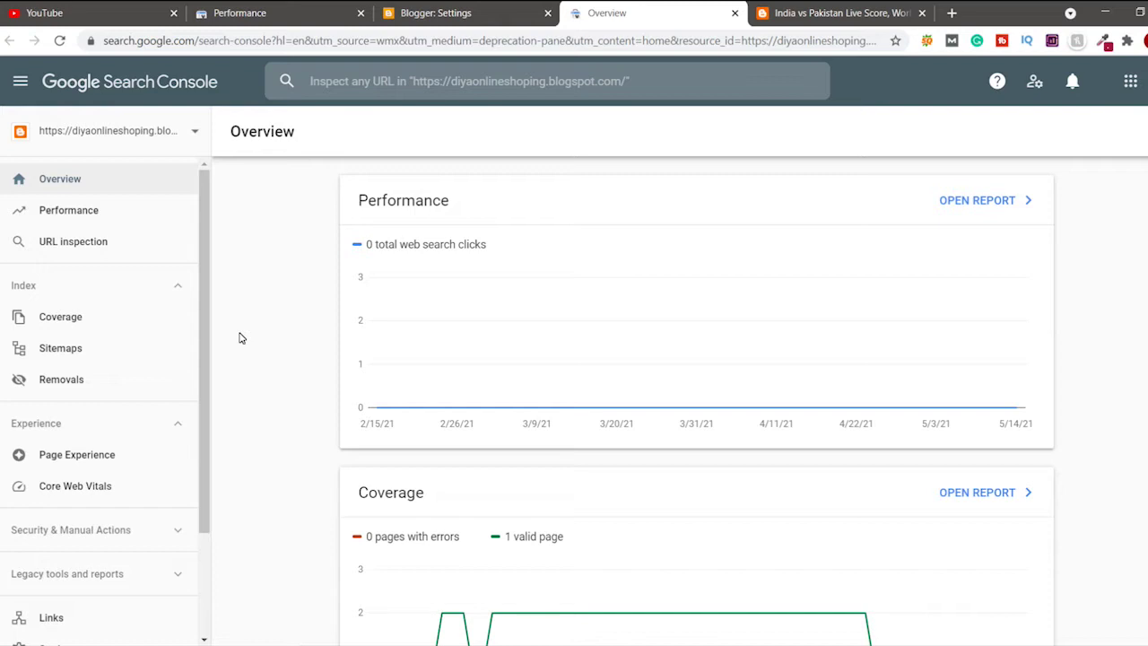
left_click(59, 348)
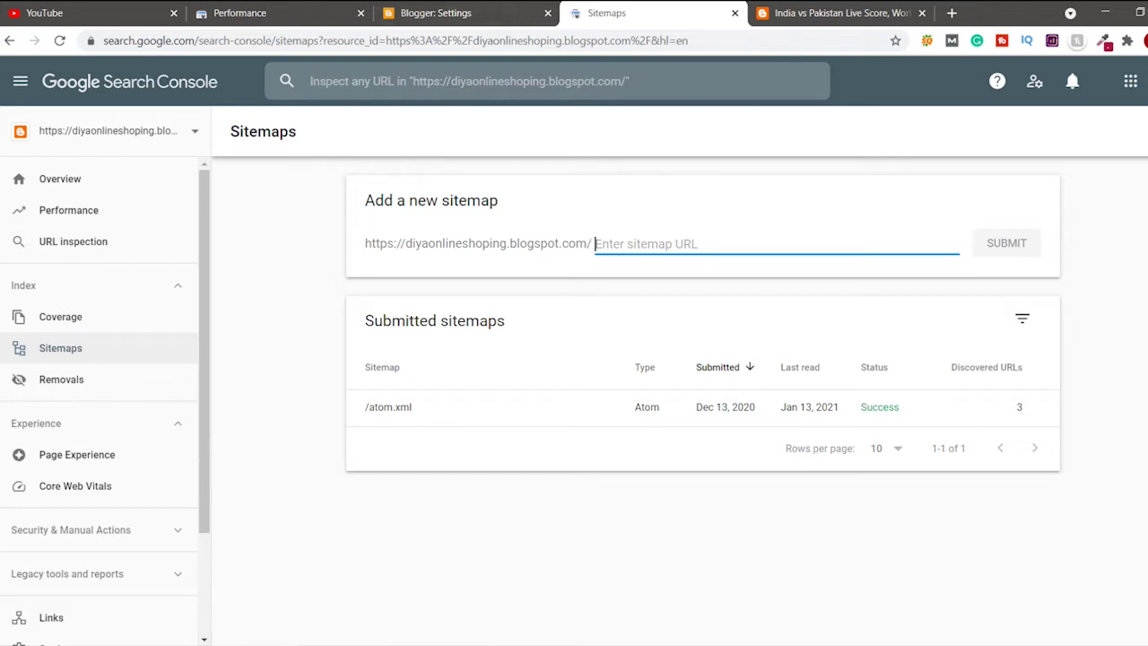
Switch to Blogger, open the post "India vs Pakistan Live Score, World Cup 2019" for editing and select its permalink.
left_click(440, 13)
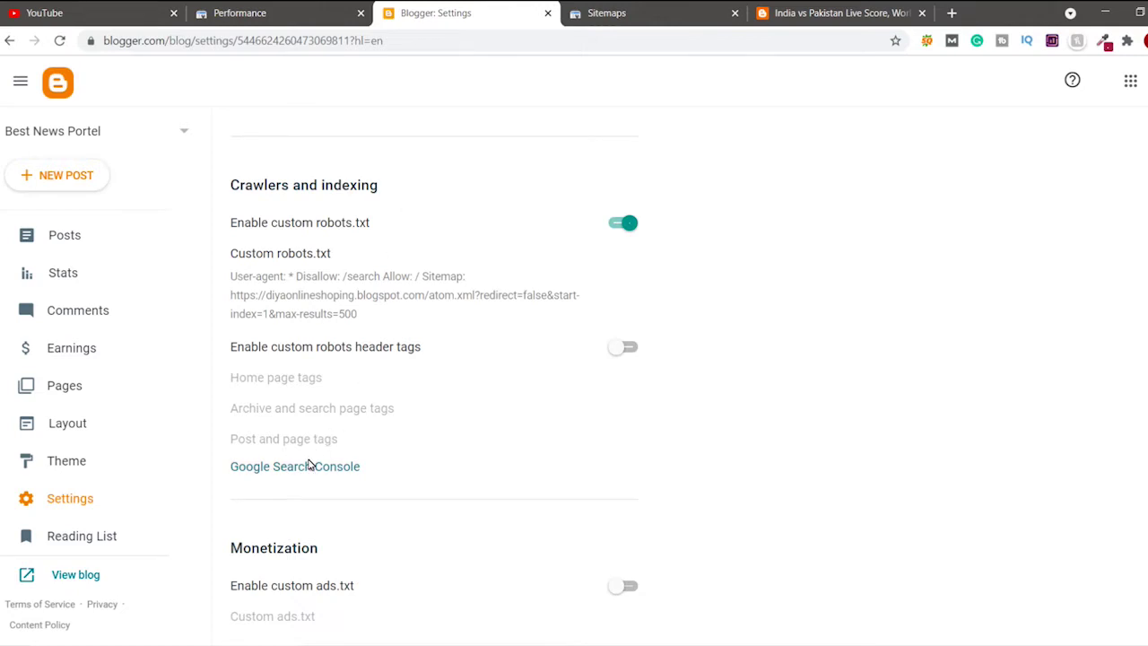
left_click(606, 12)
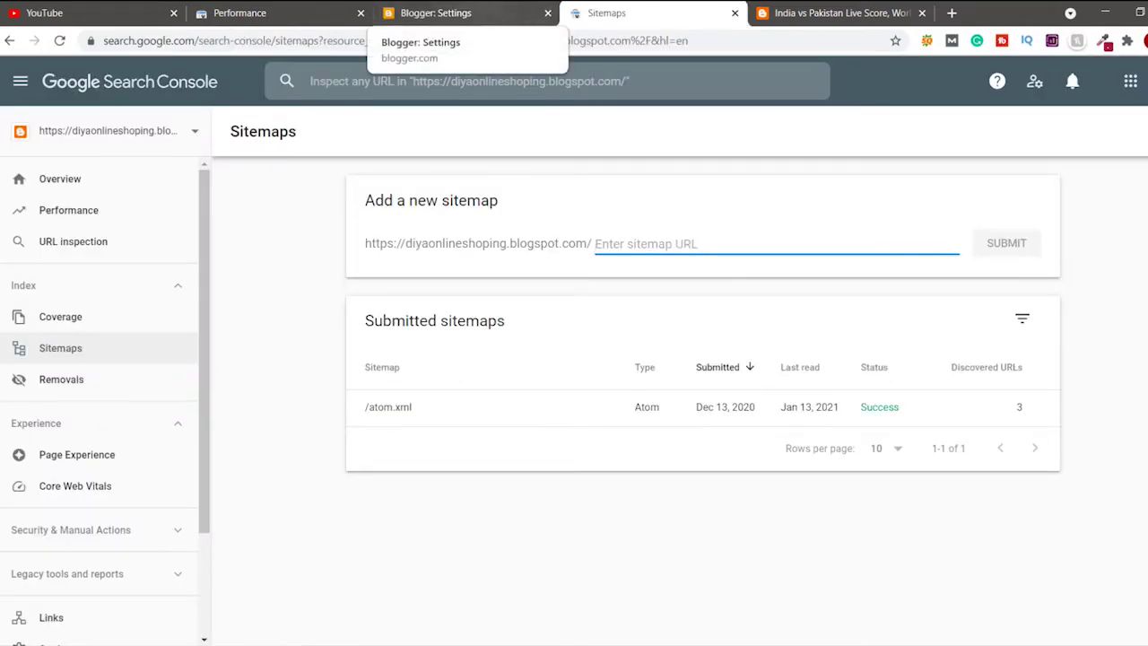
left_click(439, 13)
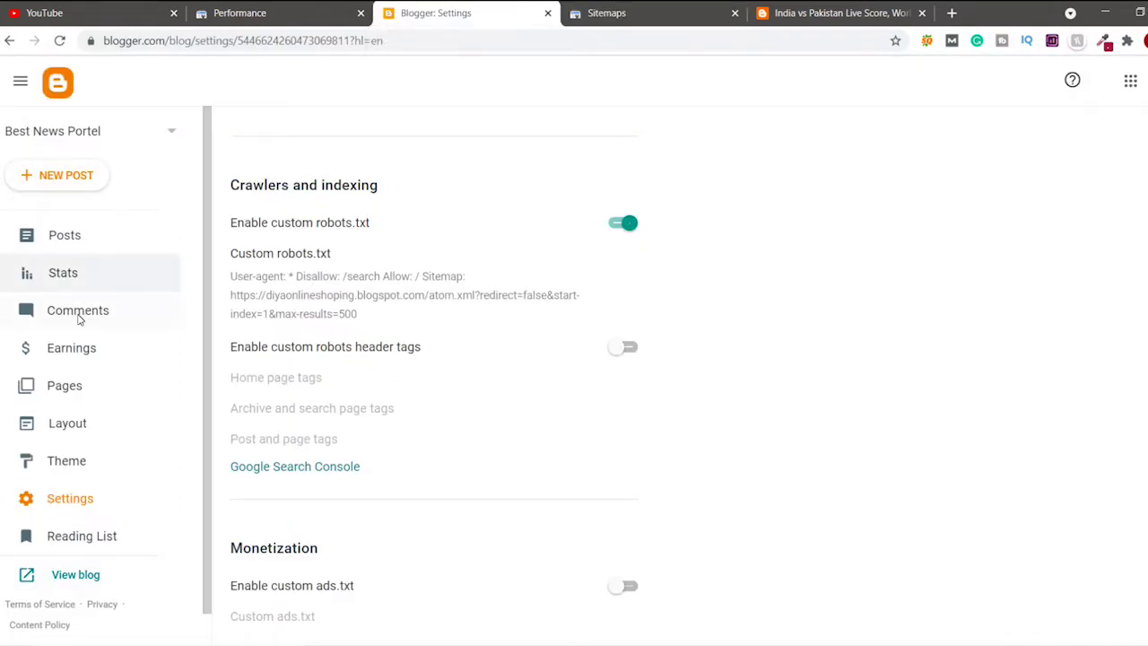
left_click(72, 233)
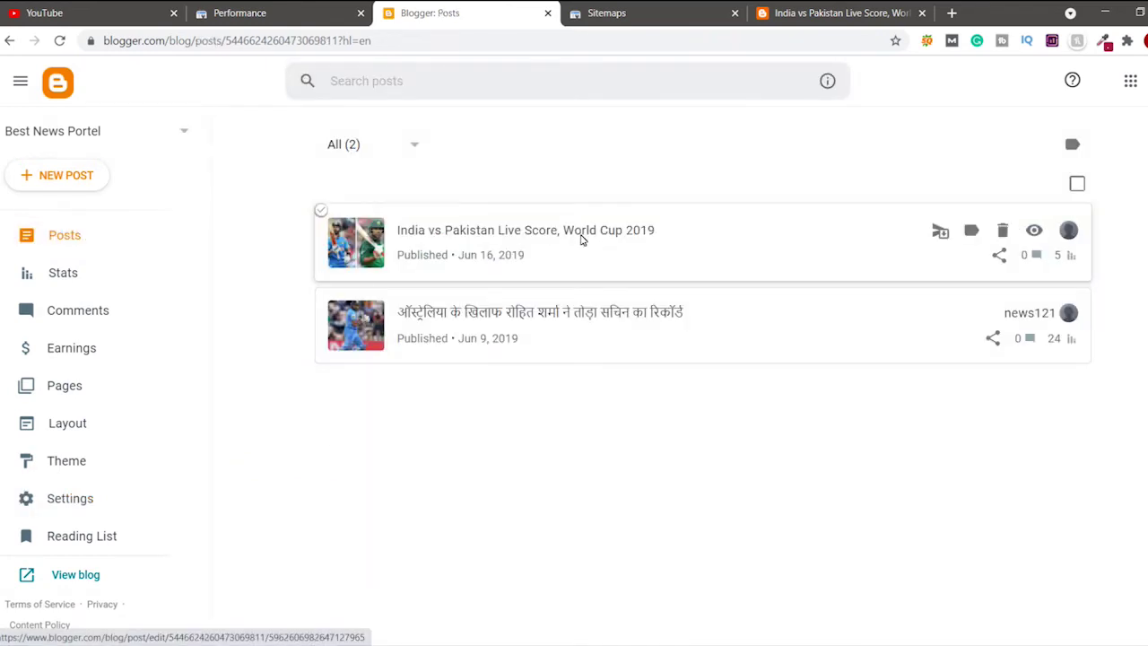
left_click(571, 235)
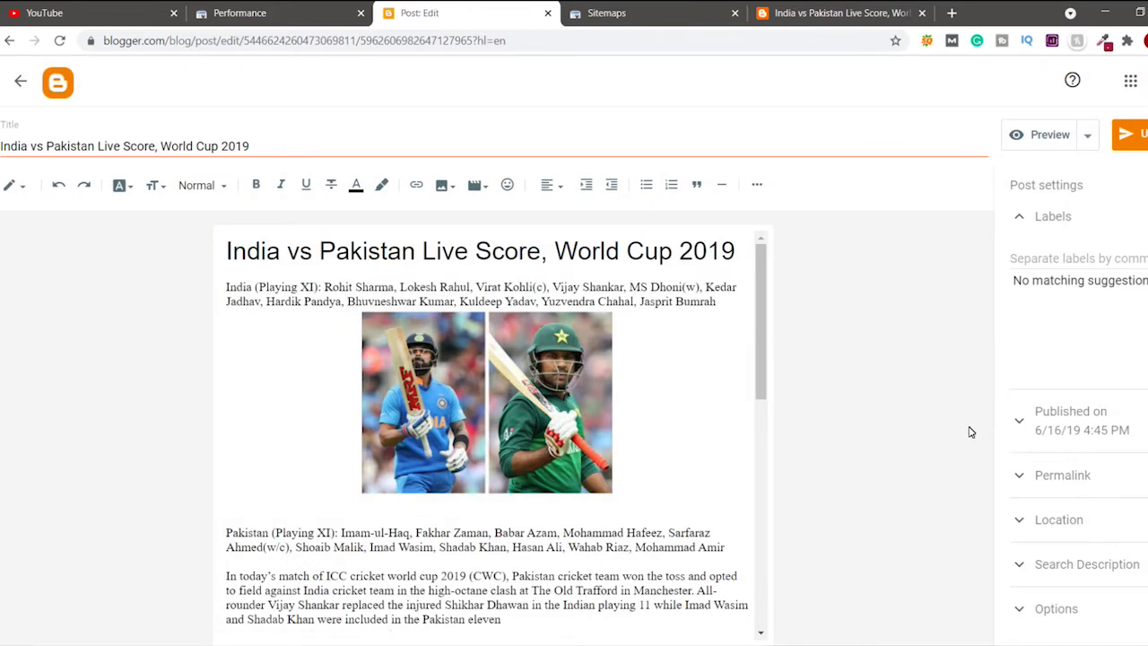
left_click(1017, 475)
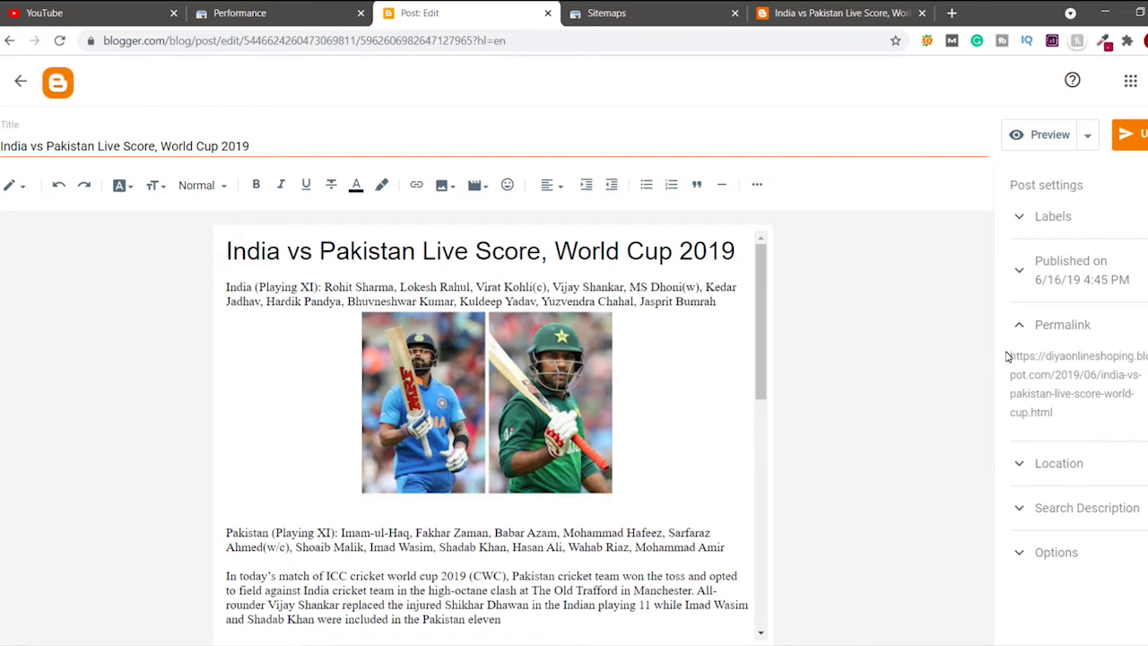
left_click(1019, 362)
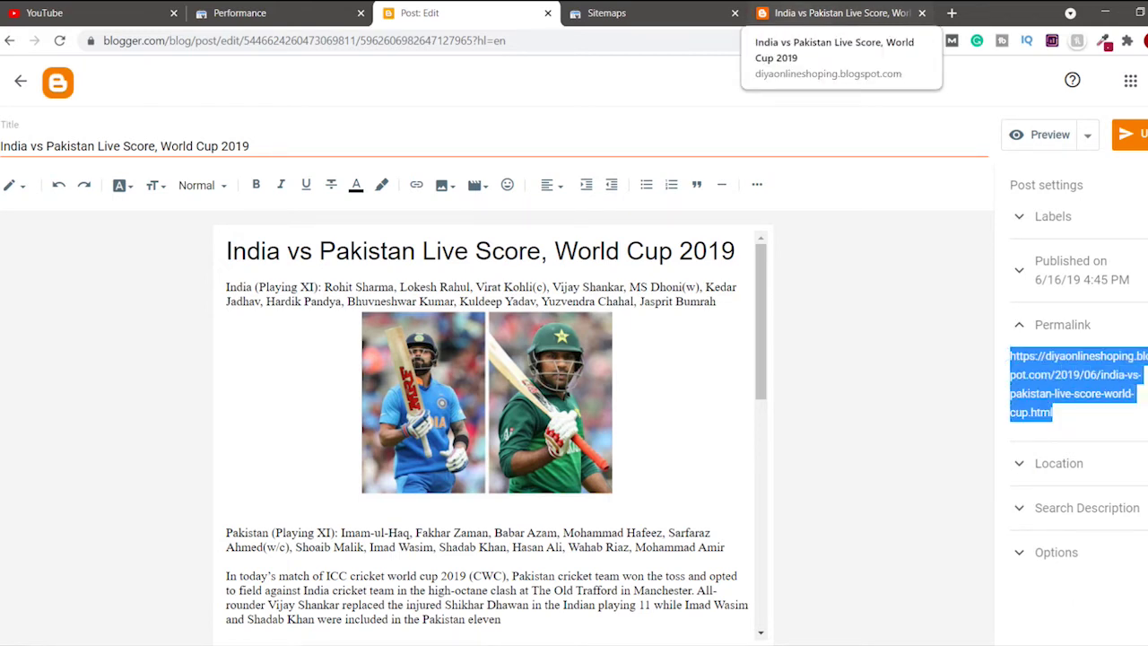
Switch to the published "India vs Pakistan Live Score, World Cup 2019" page and copy its full web address.
left_click(835, 12)
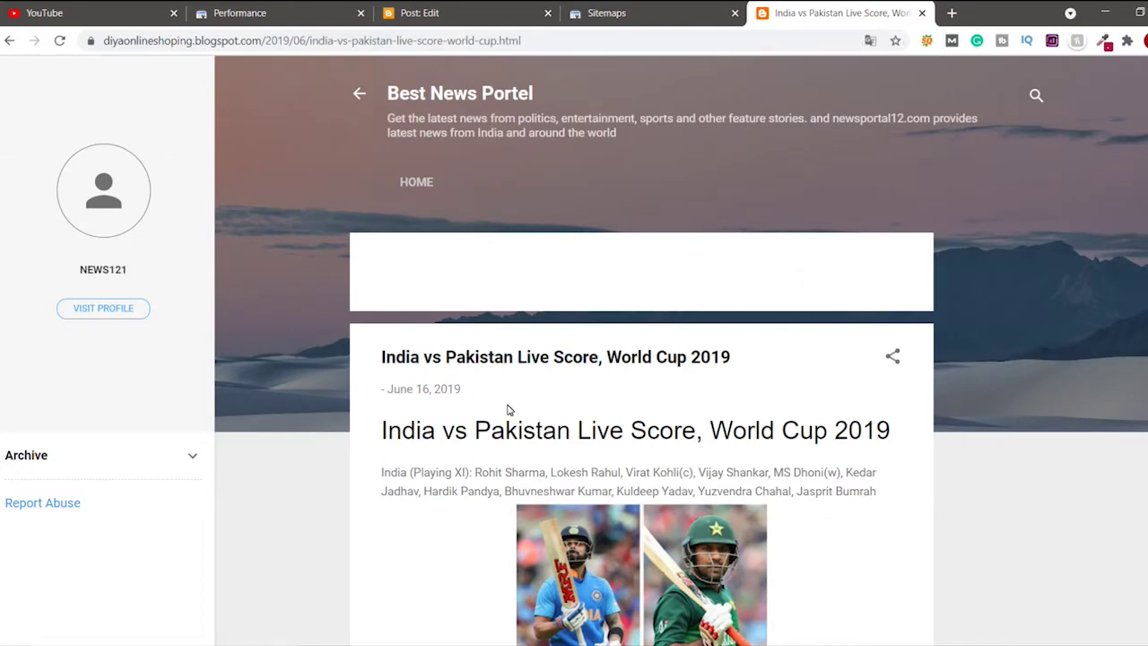
scroll(510, 410, "down", 2)
scroll(483, 427, "up", 2)
scroll(529, 386, "down", 4)
scroll(530, 387, "up", 4)
left_click(347, 45)
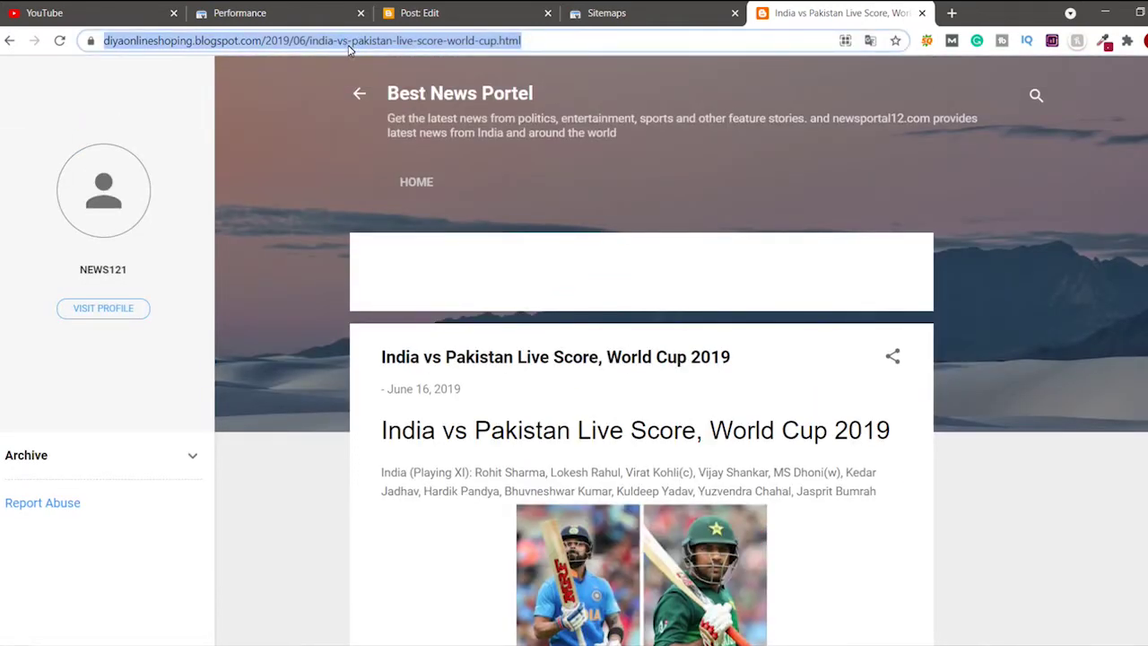
left_click(349, 47)
key("ctrl+a")
key("ctrl+c")
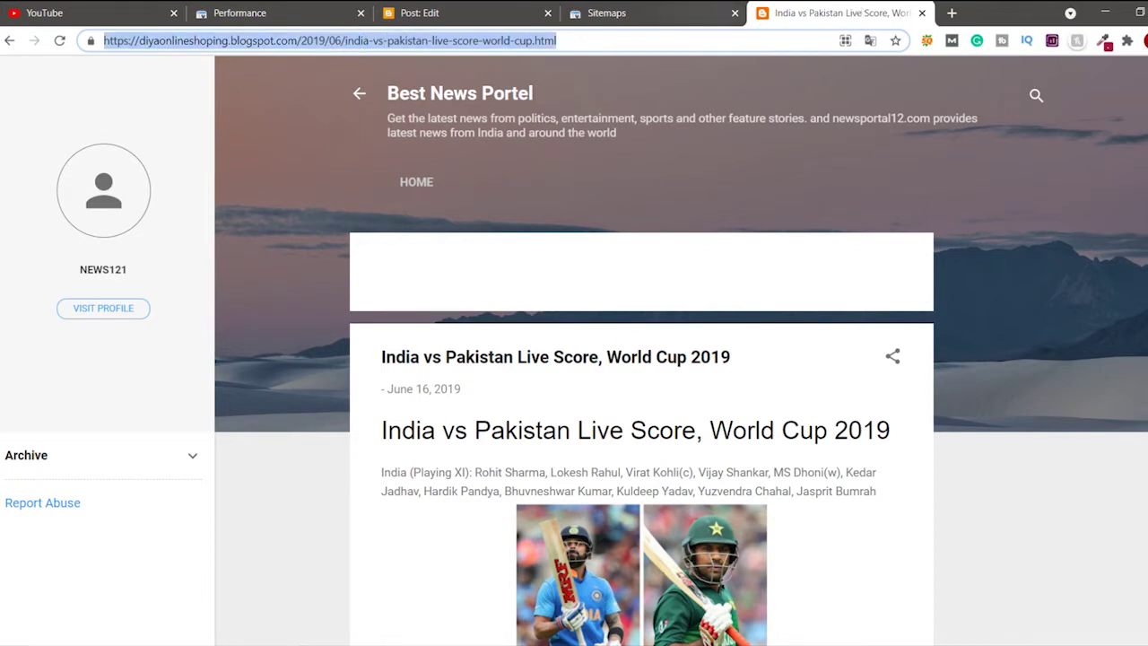
Switch to Google Search Console, inspect the copied india-vs-pakistan-live-score-world-cup.html URL and run a live test on it.
left_click(628, 13)
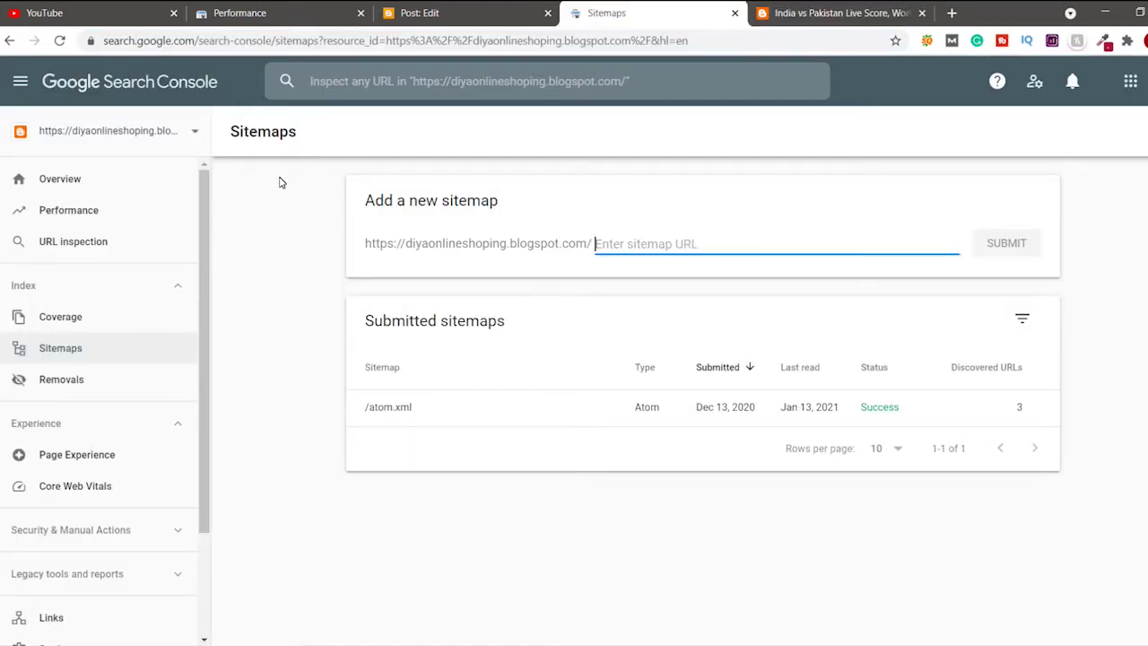
left_click(64, 240)
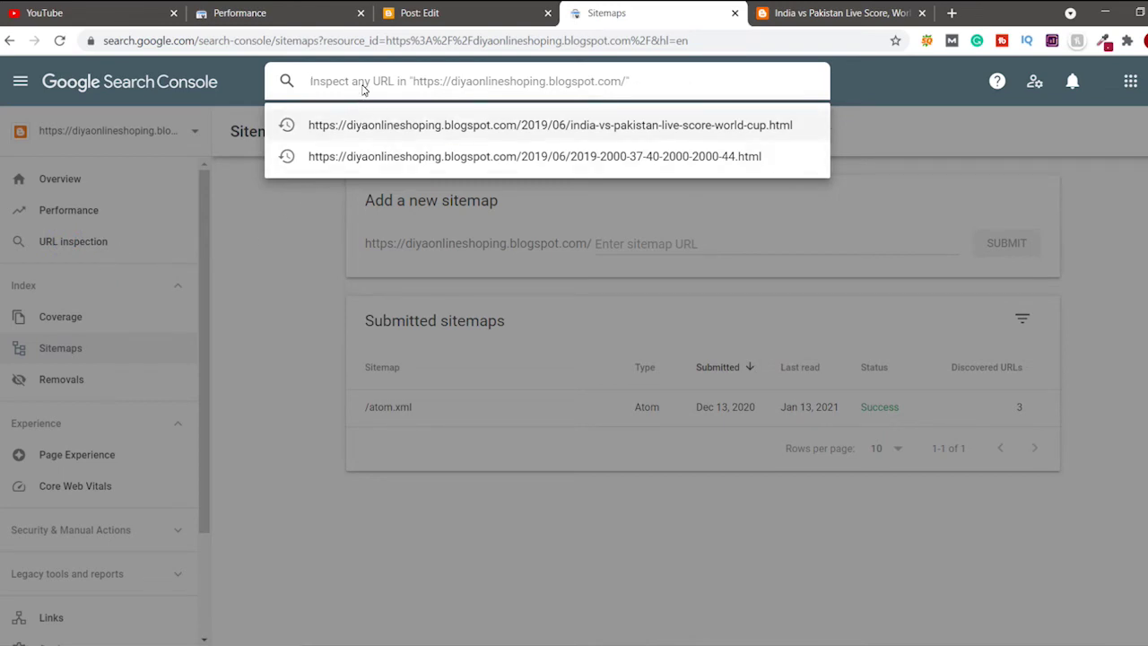
key("ctrl+v")
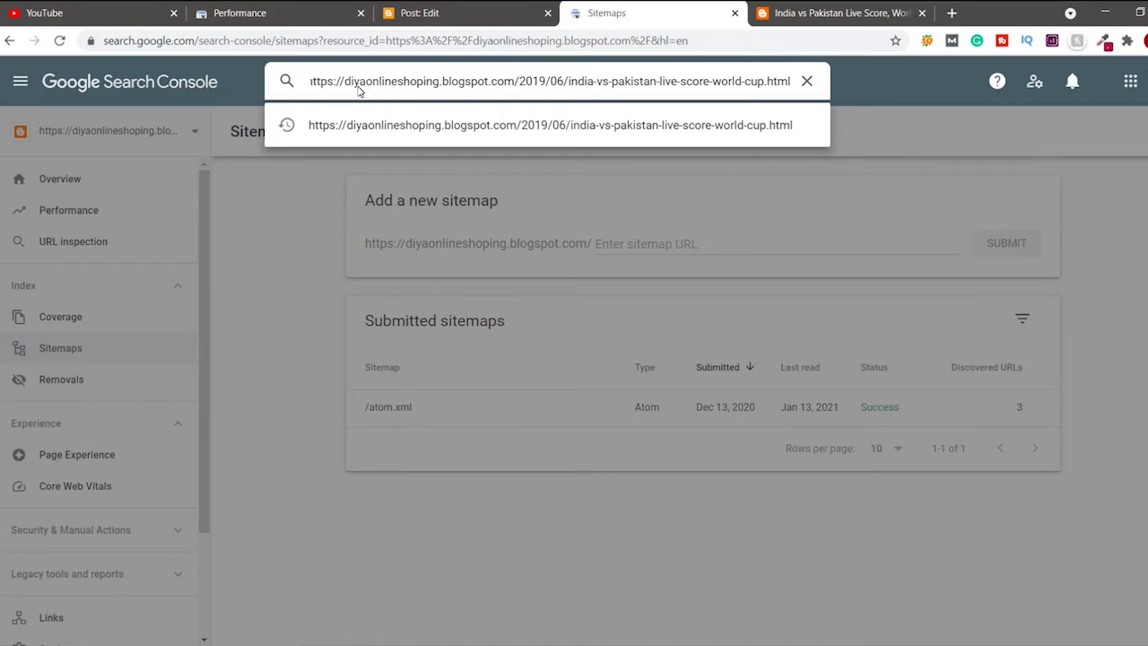
left_click_drag(354, 82, 732, 81)
left_click(711, 82)
key("Return")
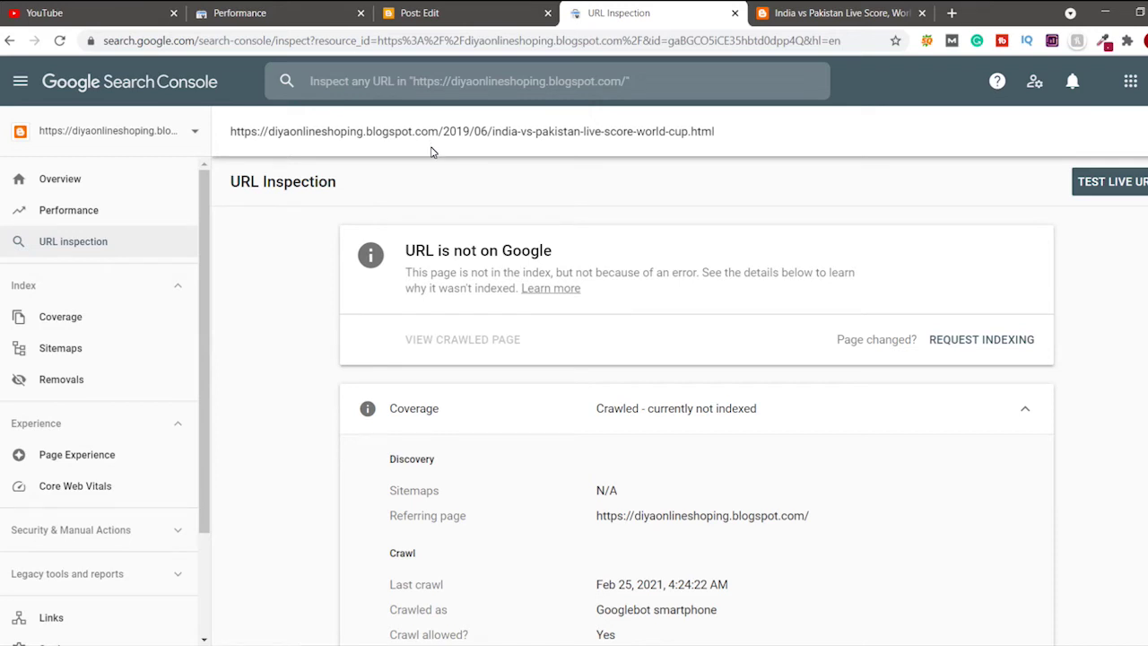
left_click(1107, 188)
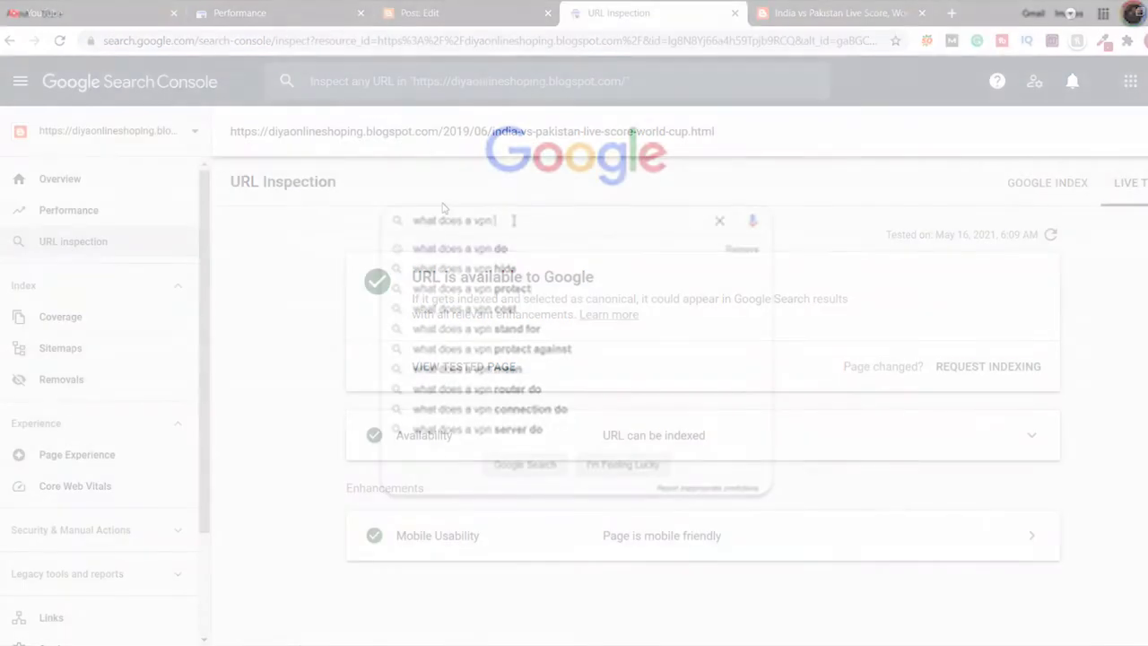
key("Return")
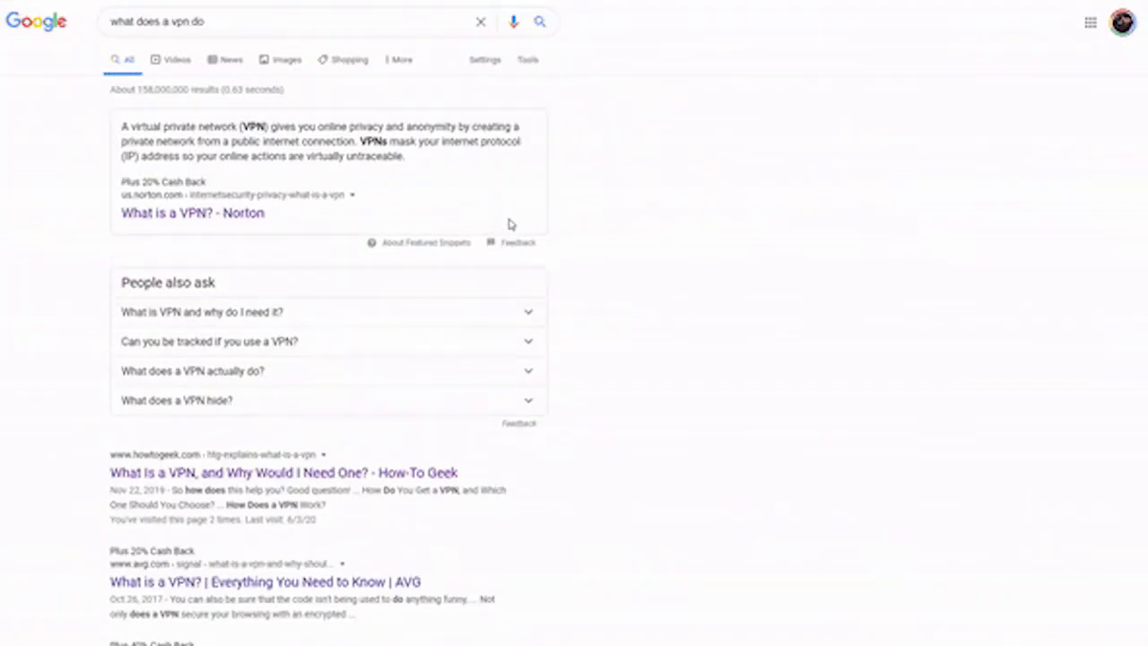